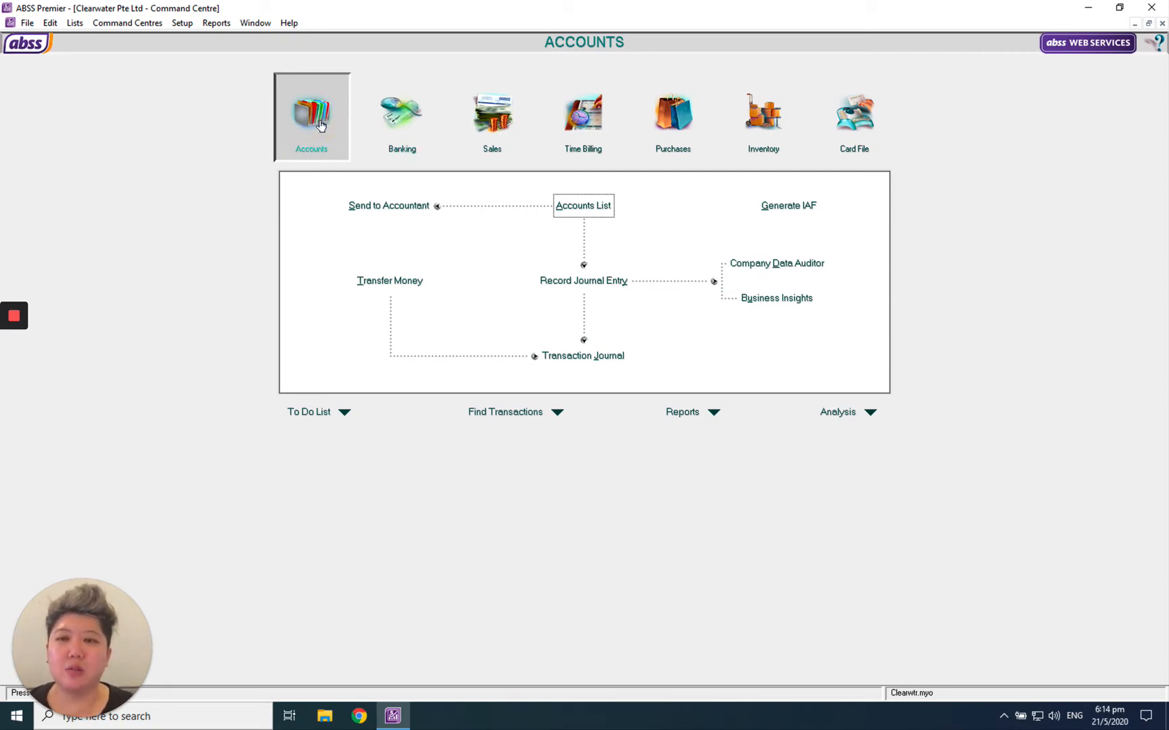
# Step: Open the Accounts List and browse the account classifications from Asset through Other Expense
pyautogui.click(586, 208)
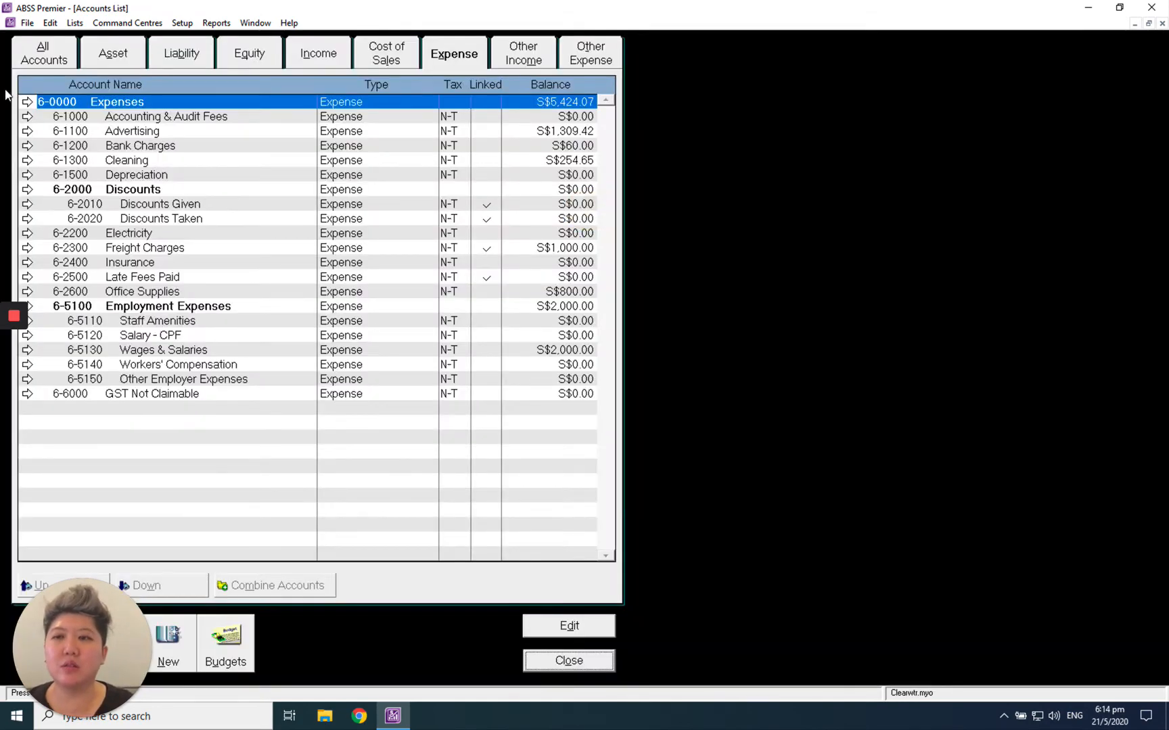
pyautogui.click(53, 48)
pyautogui.click(115, 55)
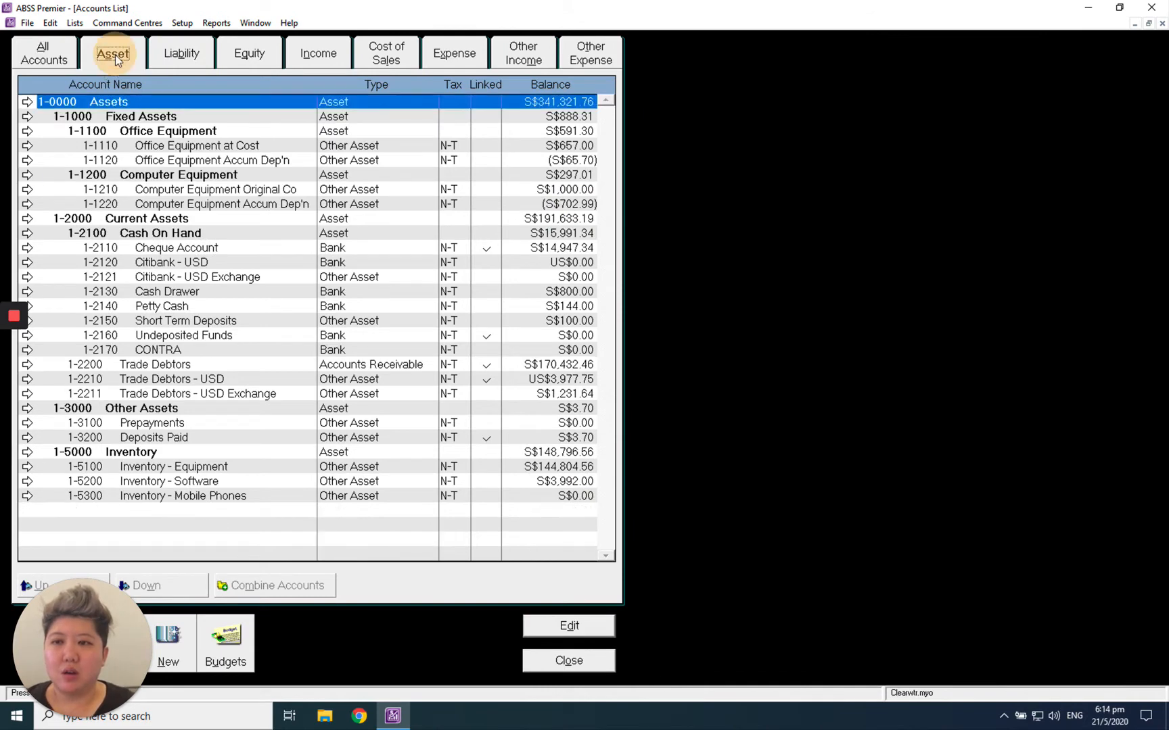
pyautogui.click(182, 55)
pyautogui.click(244, 62)
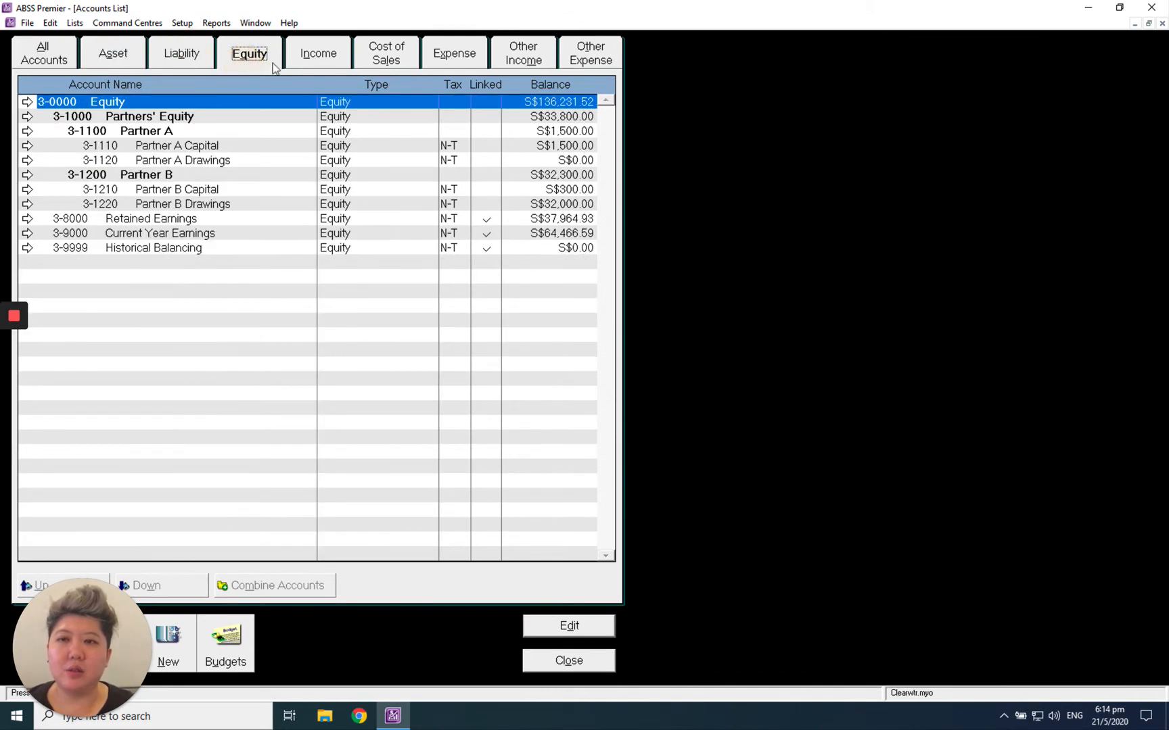
pyautogui.click(324, 64)
pyautogui.click(373, 66)
pyautogui.click(497, 62)
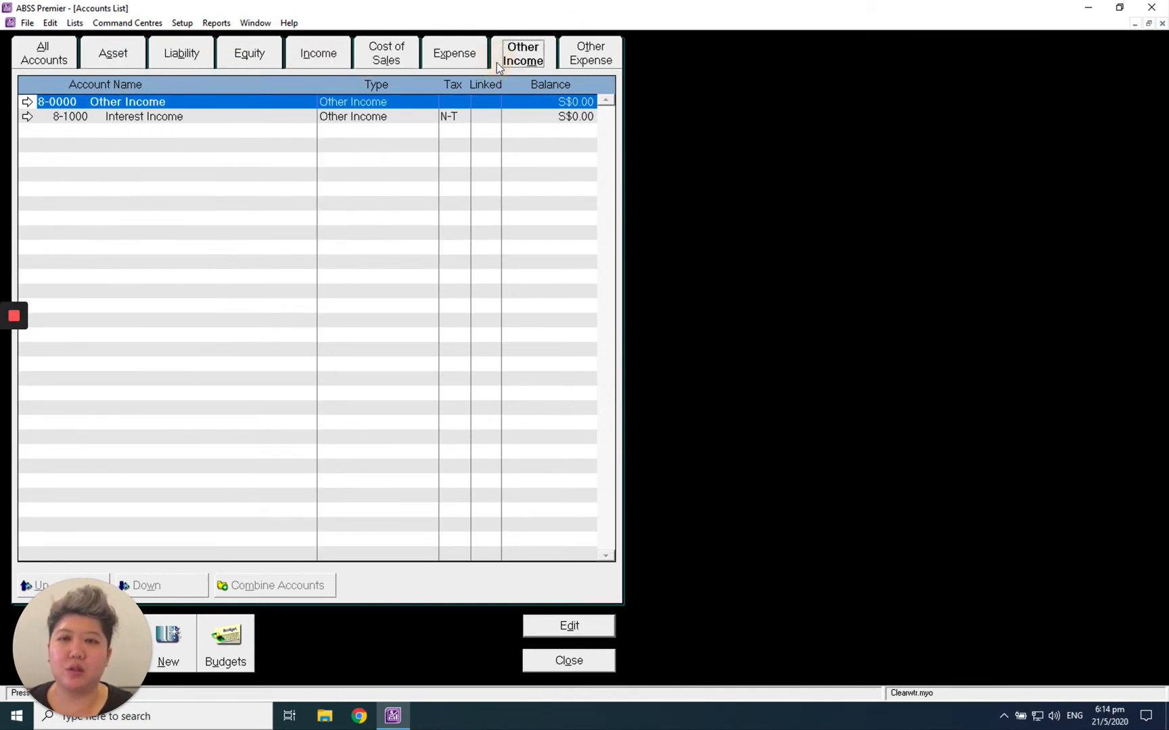
pyautogui.click(467, 56)
pyautogui.click(505, 68)
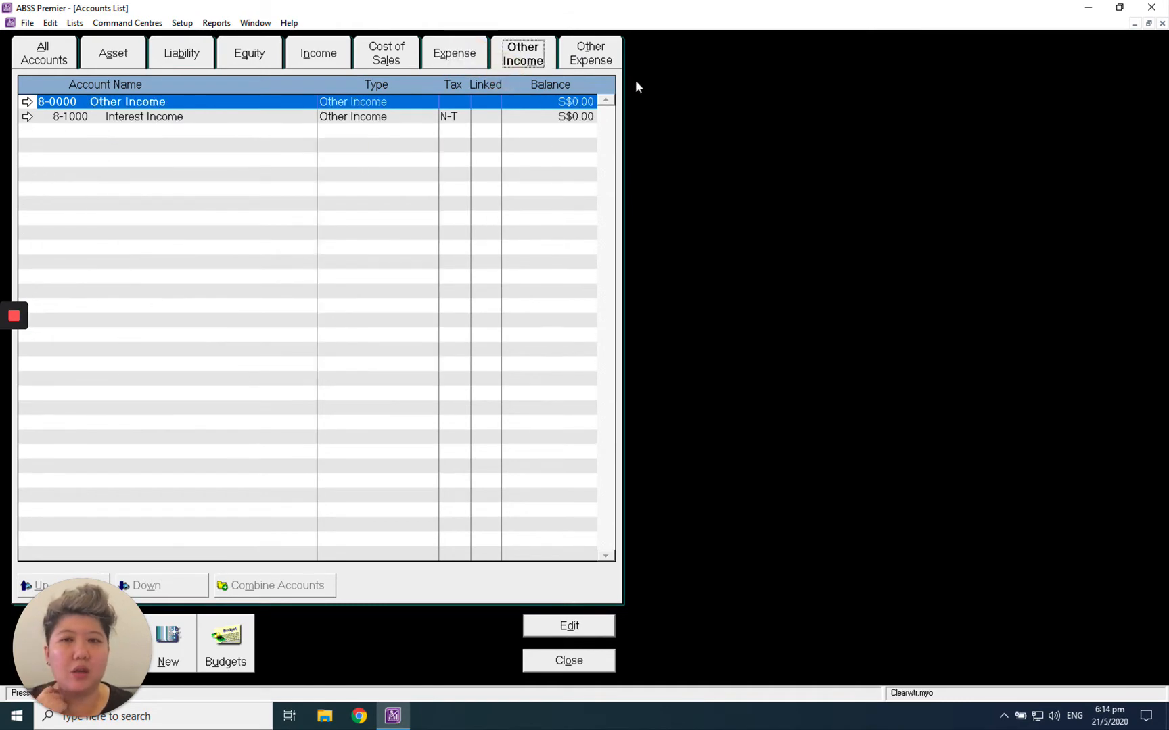
pyautogui.click(591, 56)
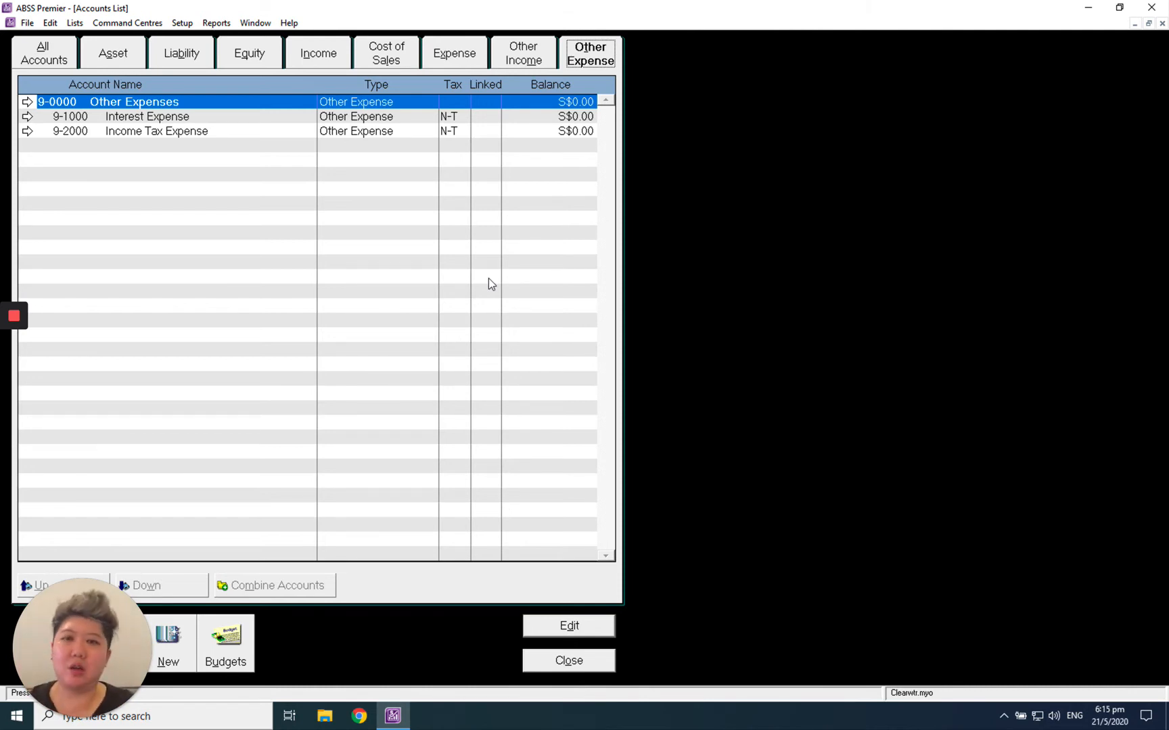
# Step: Review the accounts and number prefixes of each classification again, from Asset, Liability and Equity through Other Expense
pyautogui.click(108, 58)
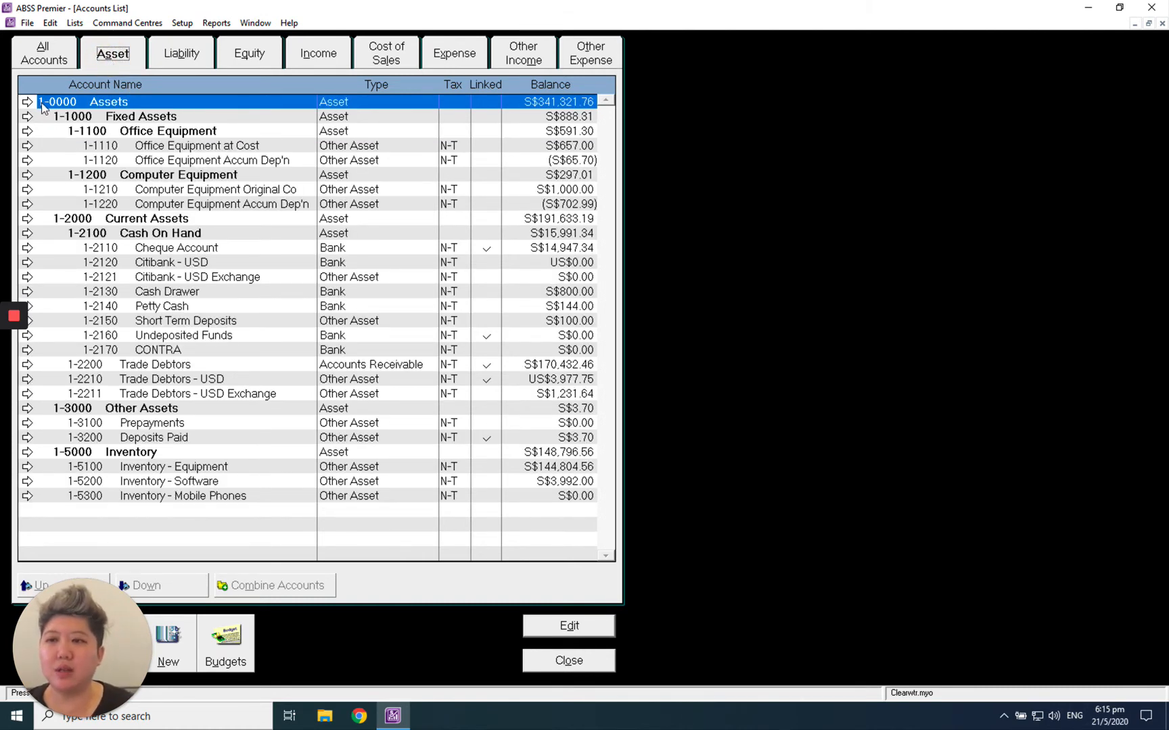
pyautogui.click(193, 60)
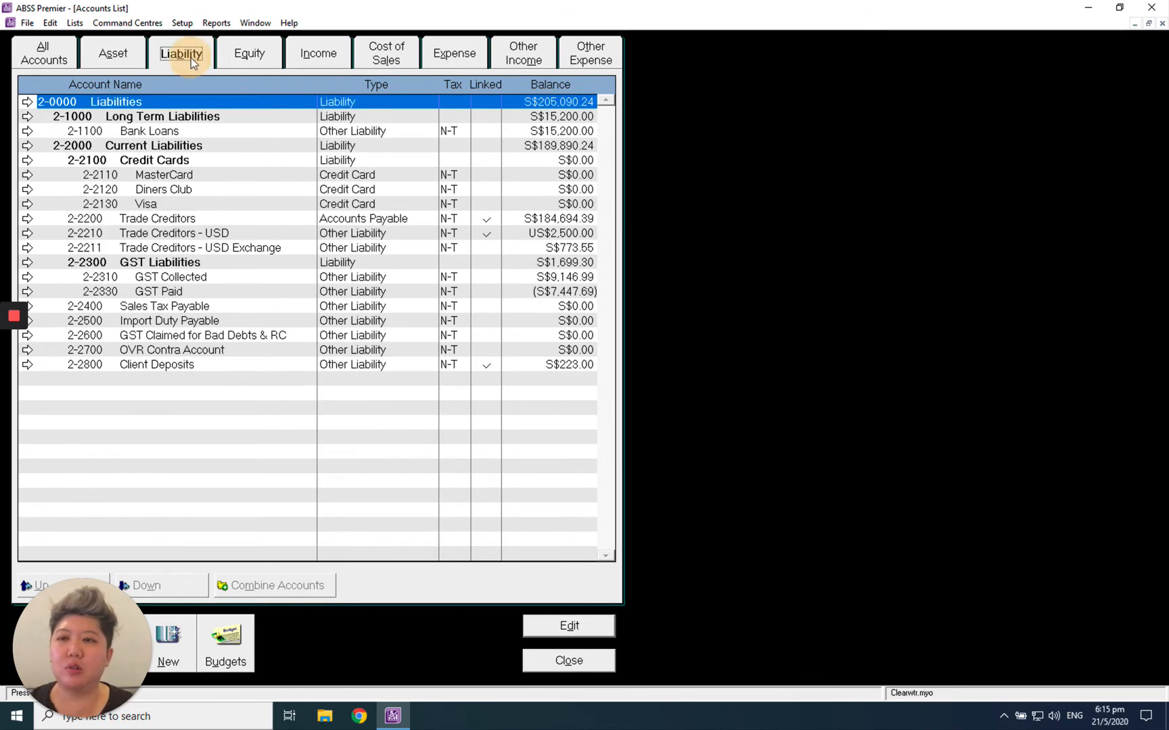
pyautogui.click(243, 66)
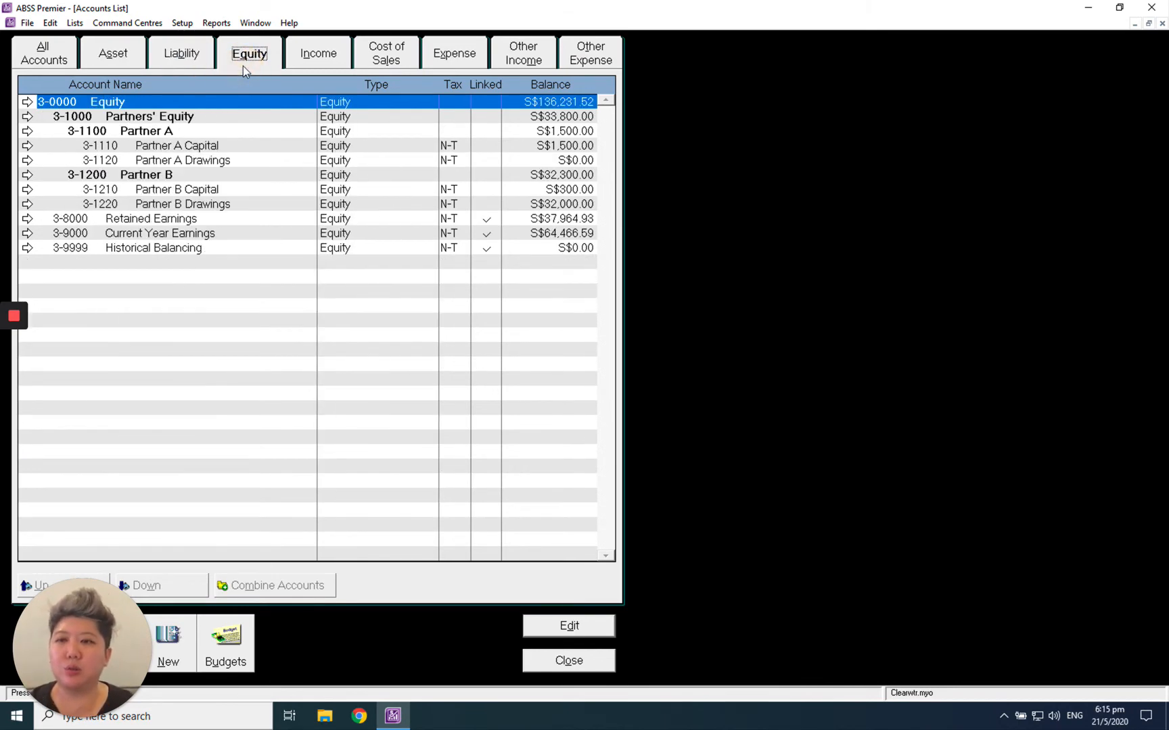
pyautogui.click(315, 54)
pyautogui.click(409, 57)
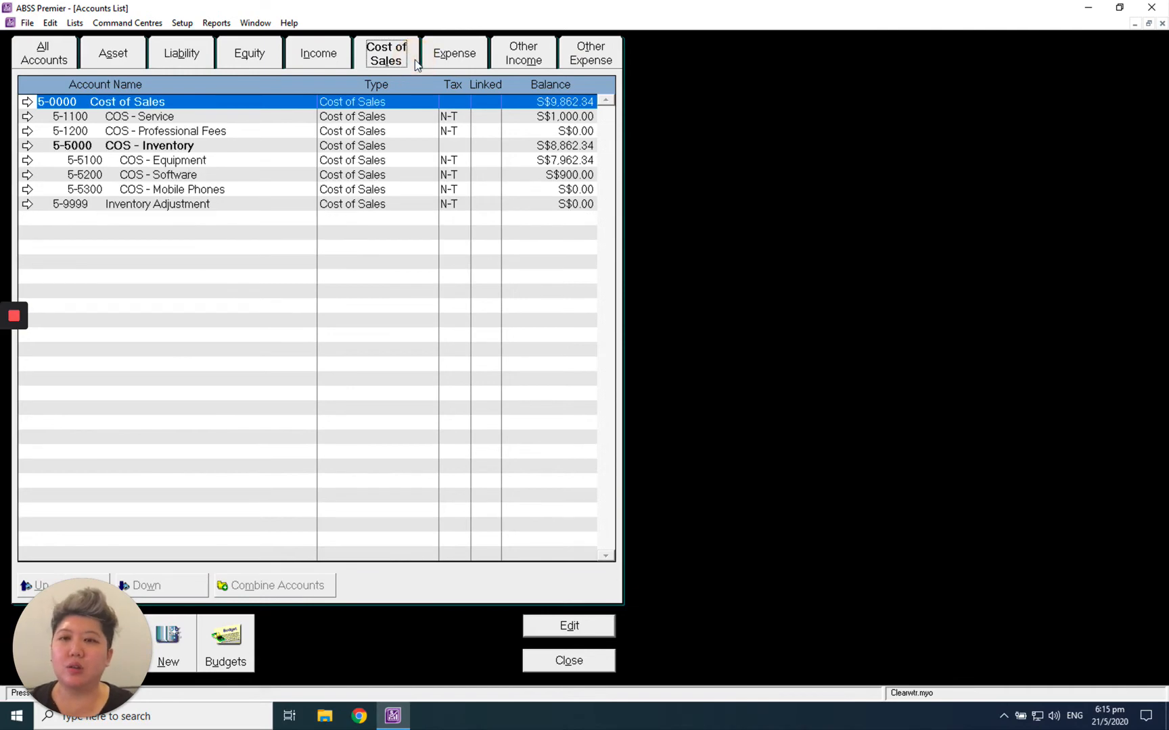
pyautogui.click(458, 59)
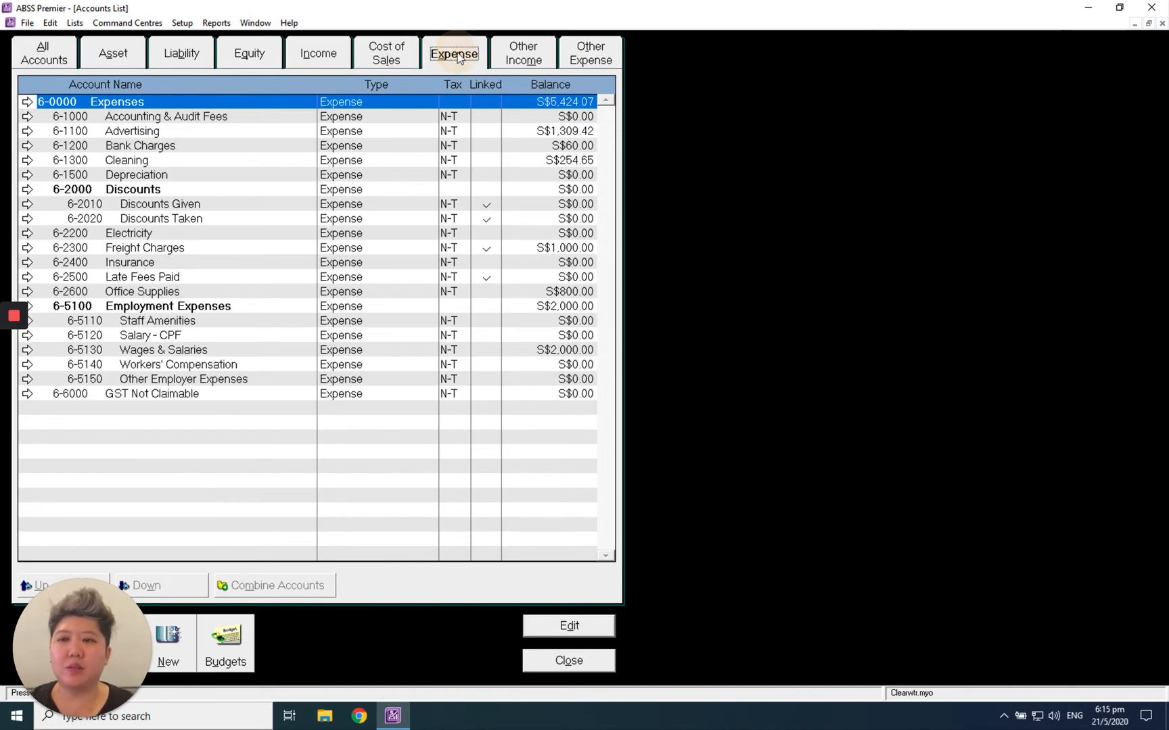
pyautogui.click(530, 61)
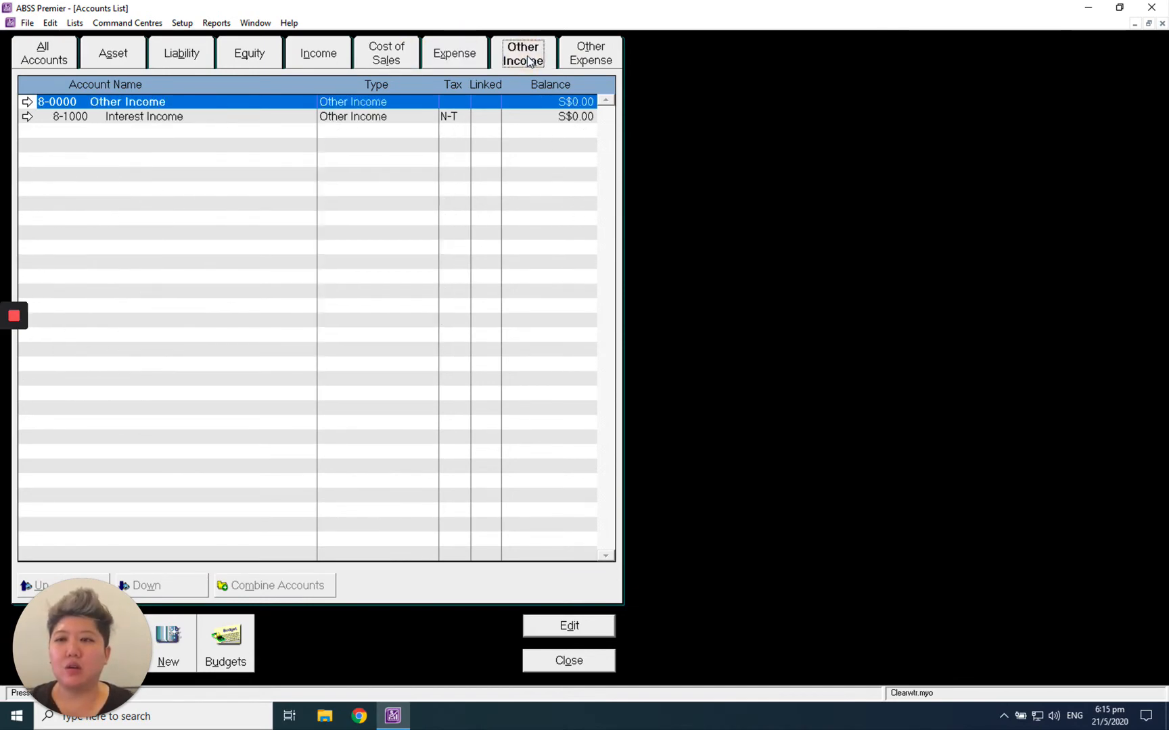
pyautogui.click(589, 61)
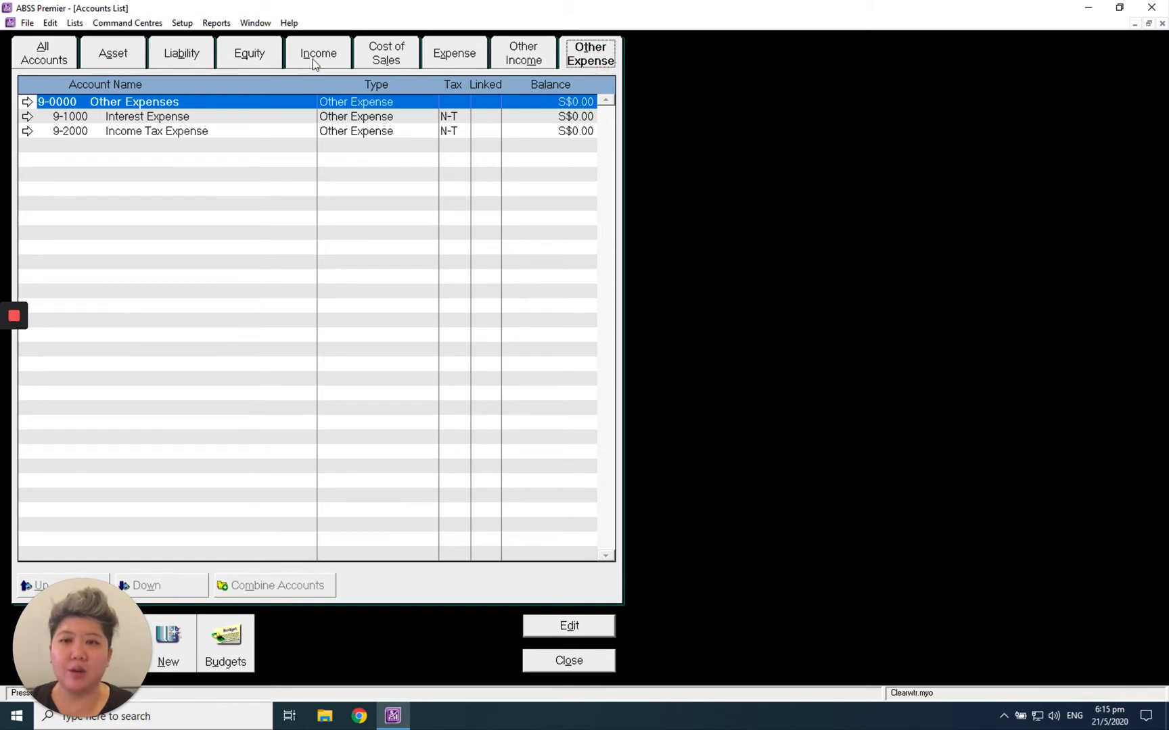
# Step: Examine the expense accounts, checking the numbering of the detail accounts under the Employment Expenses header
pyautogui.click(443, 61)
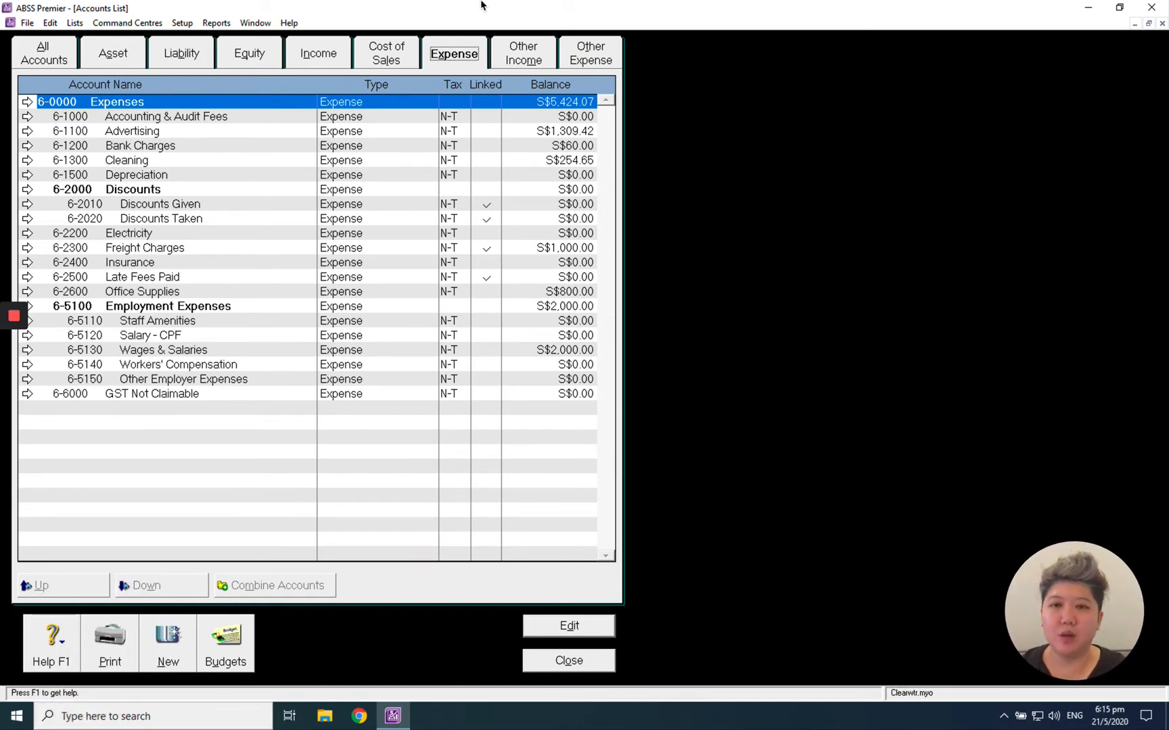
pyautogui.click(463, 60)
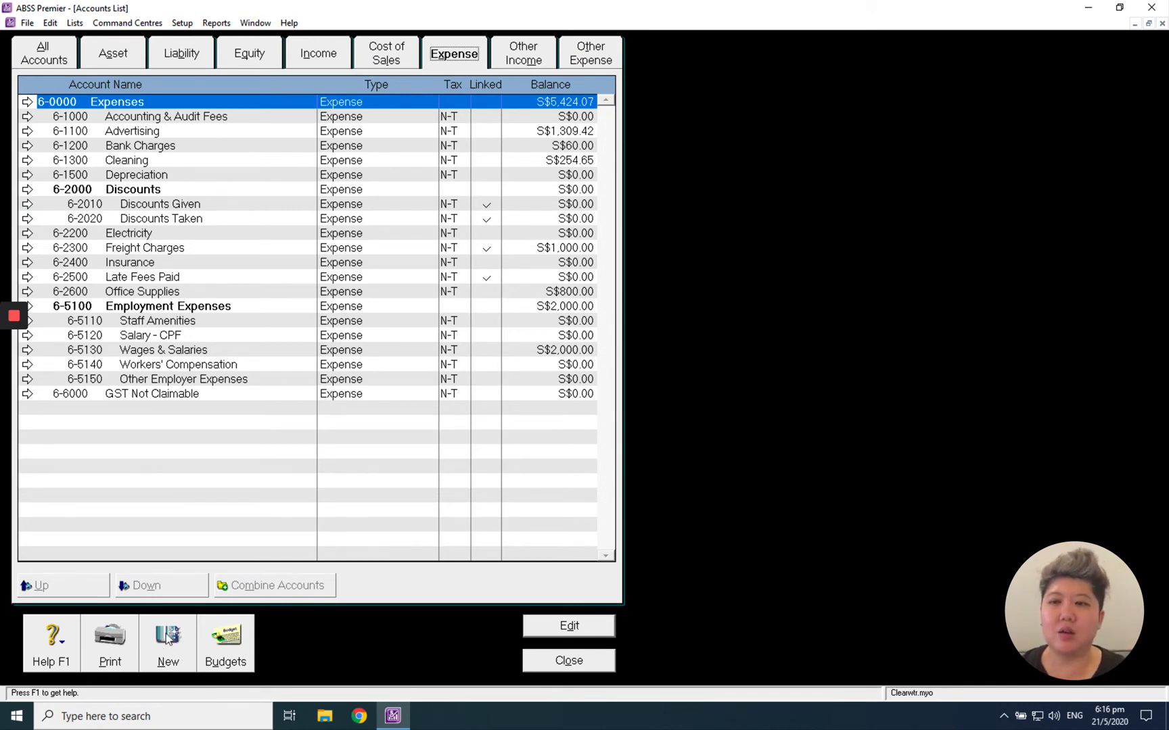
pyautogui.click(215, 349)
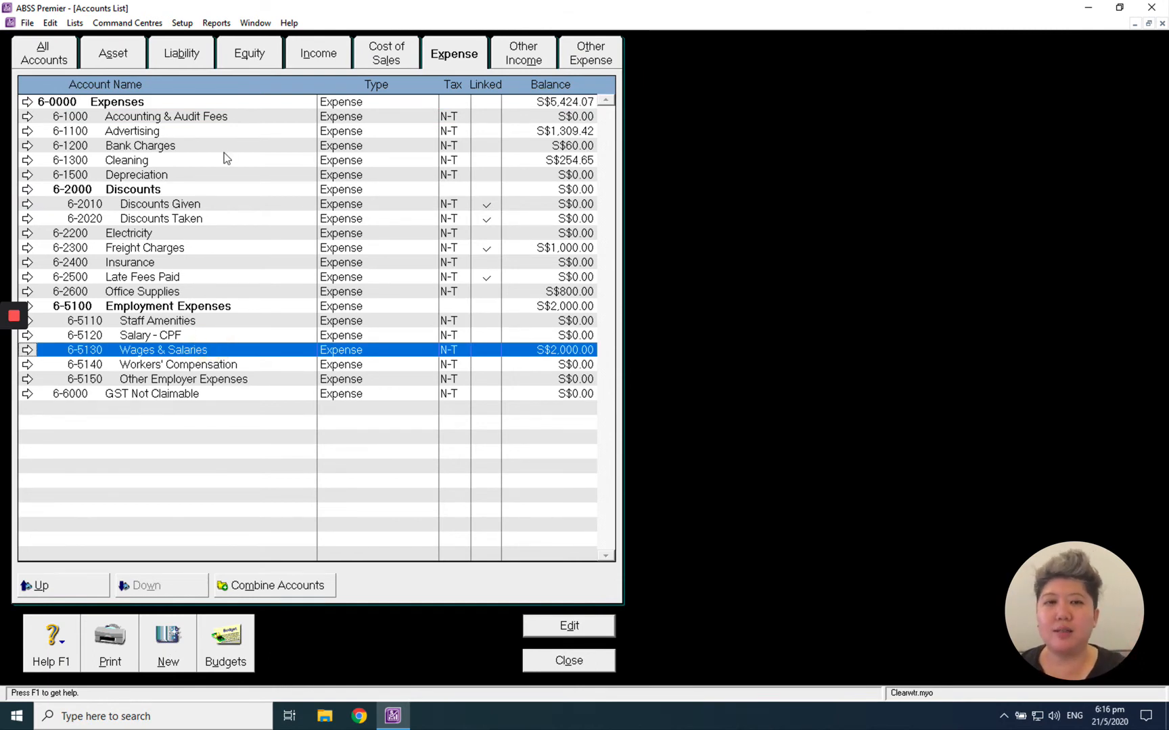
pyautogui.click(177, 308)
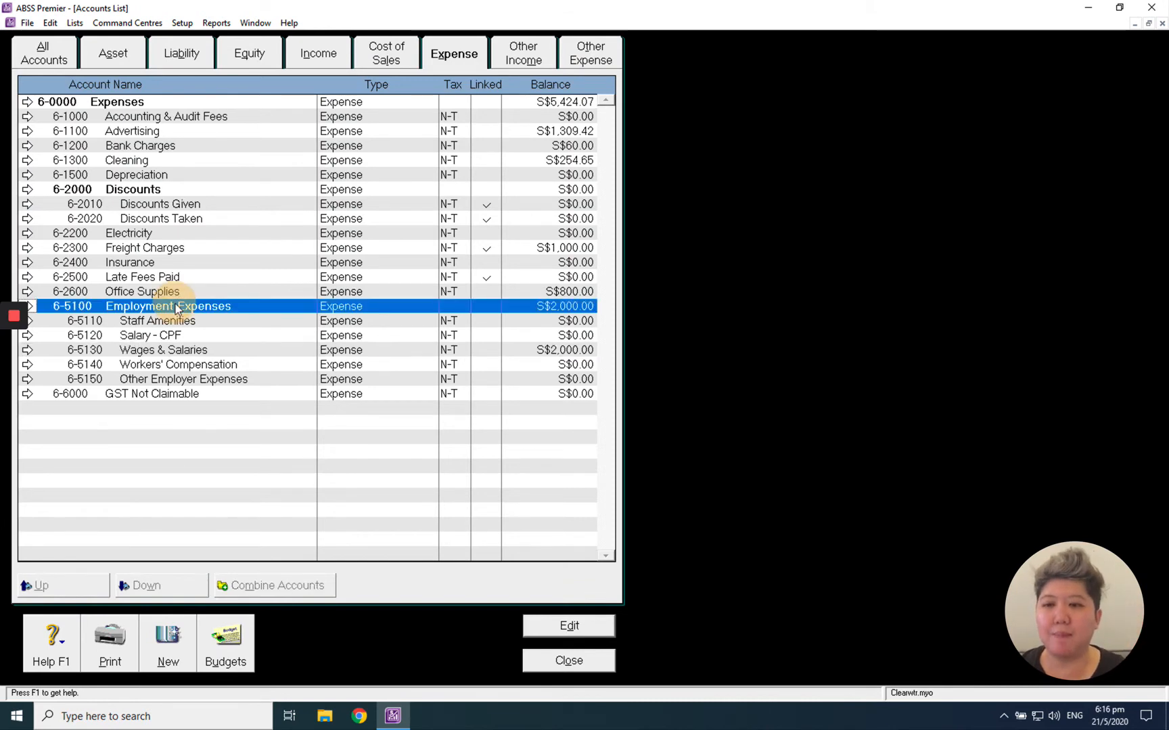
pyautogui.click(197, 378)
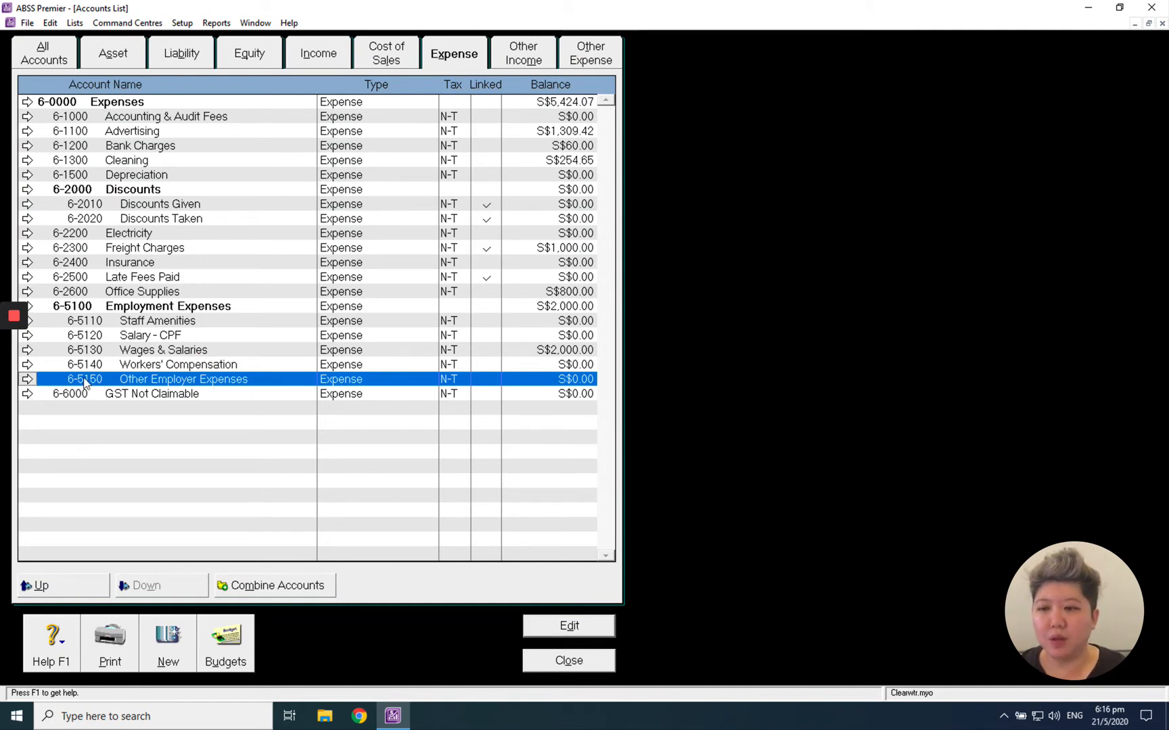
pyautogui.click(90, 351)
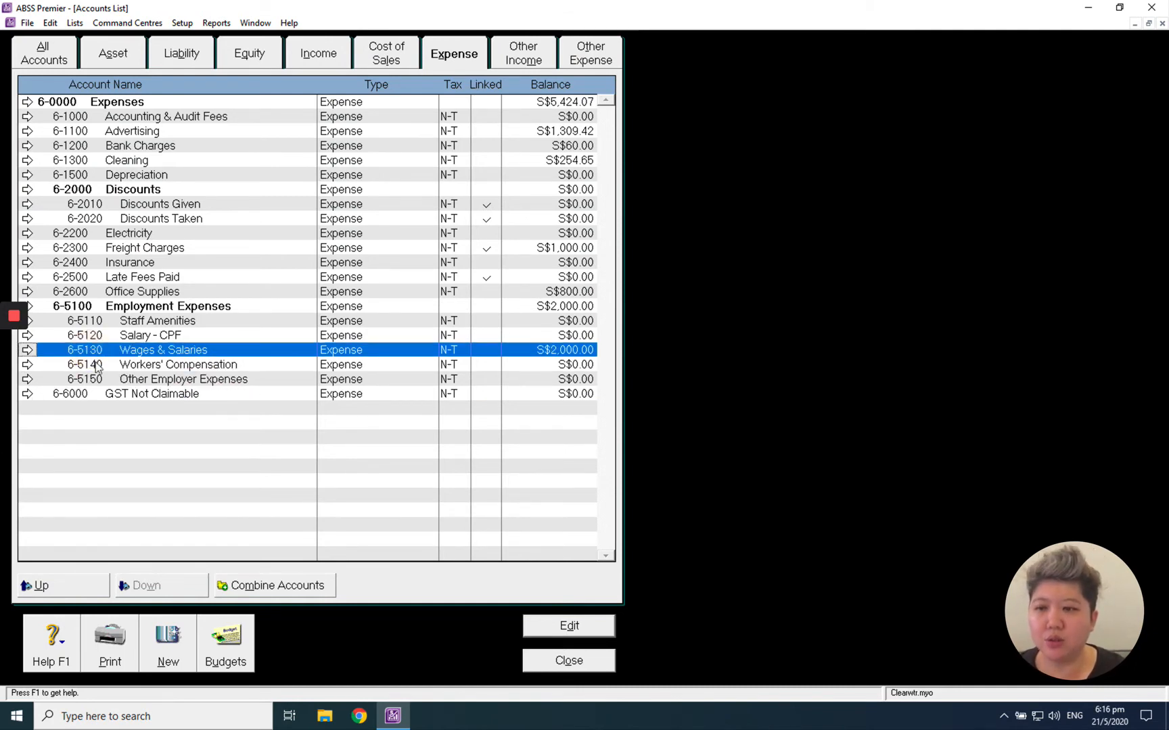
pyautogui.click(97, 365)
pyautogui.click(93, 380)
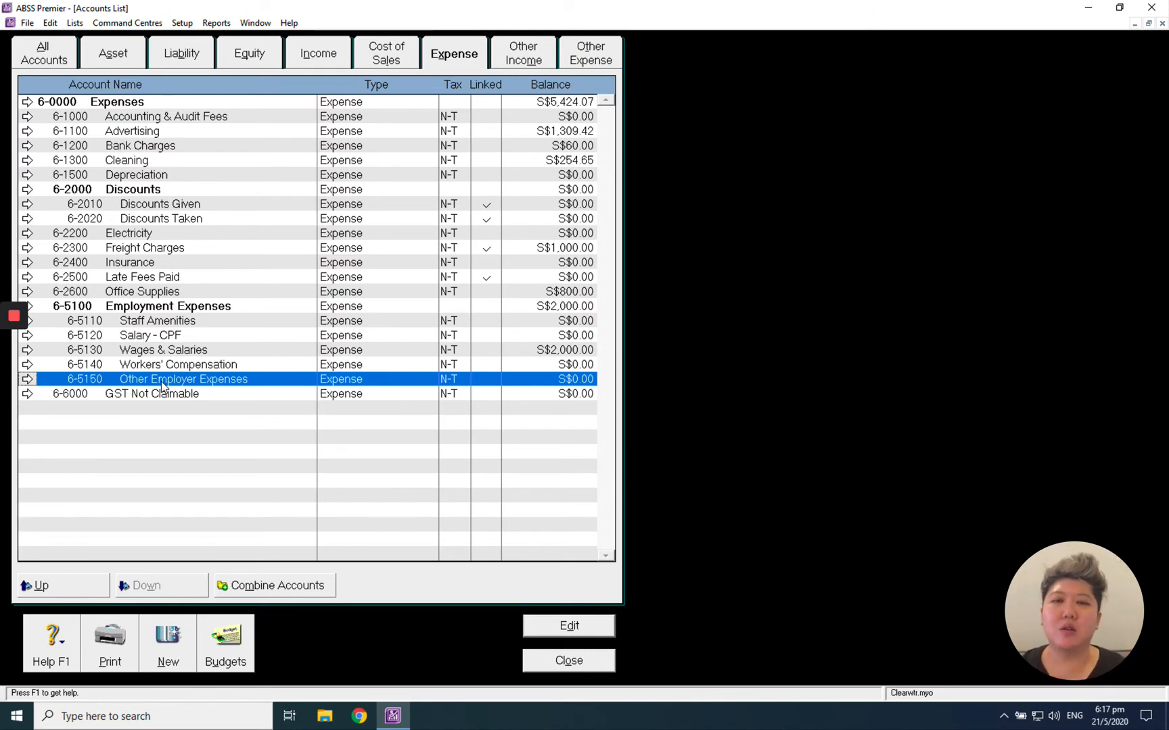
# Step: Create a detail expense account numbered 6-5160 and named Meals
pyautogui.click(173, 643)
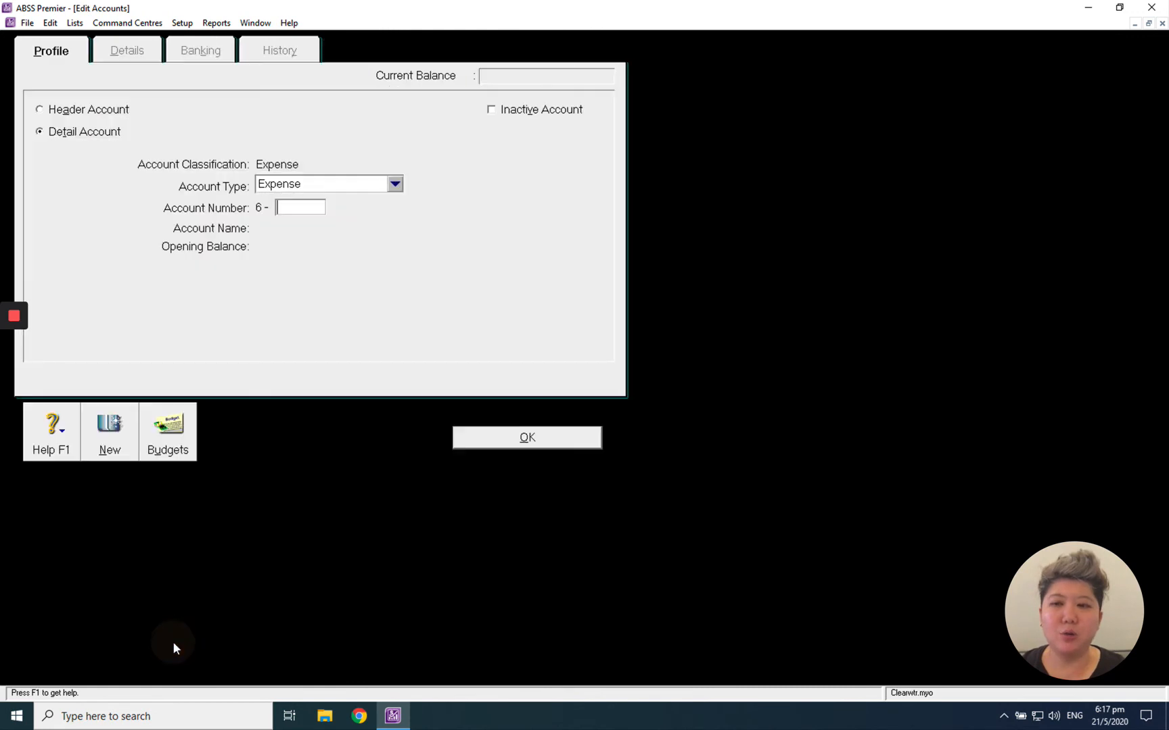
pyautogui.write('5160')
pyautogui.press('Tab')
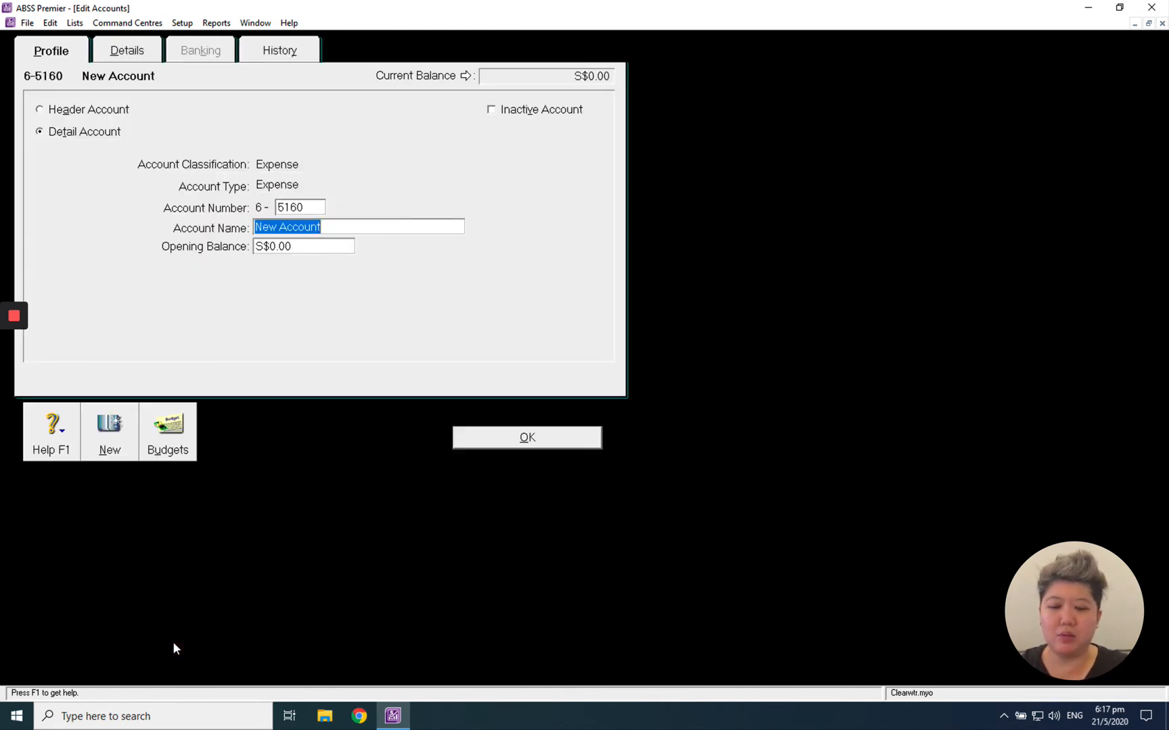
pyautogui.write('Meals')
pyautogui.click(519, 443)
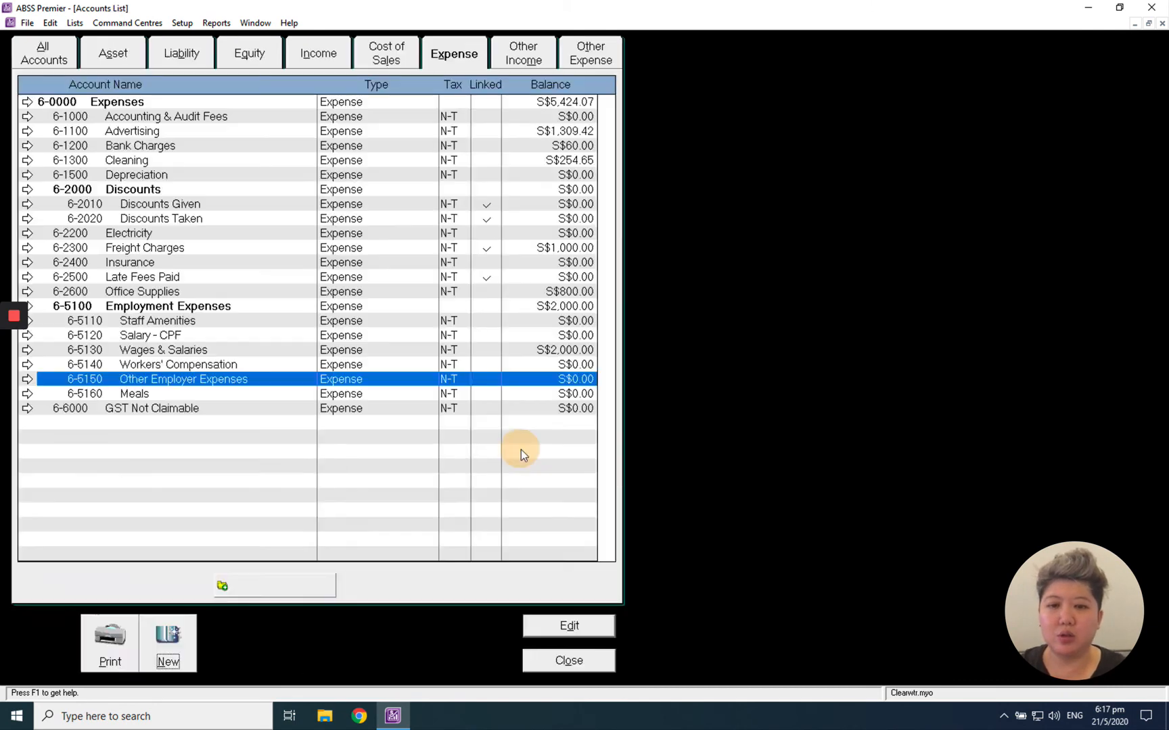
# Step: Move the Meals account up one level out of Employment Expenses and back down beneath that header
pyautogui.click(131, 396)
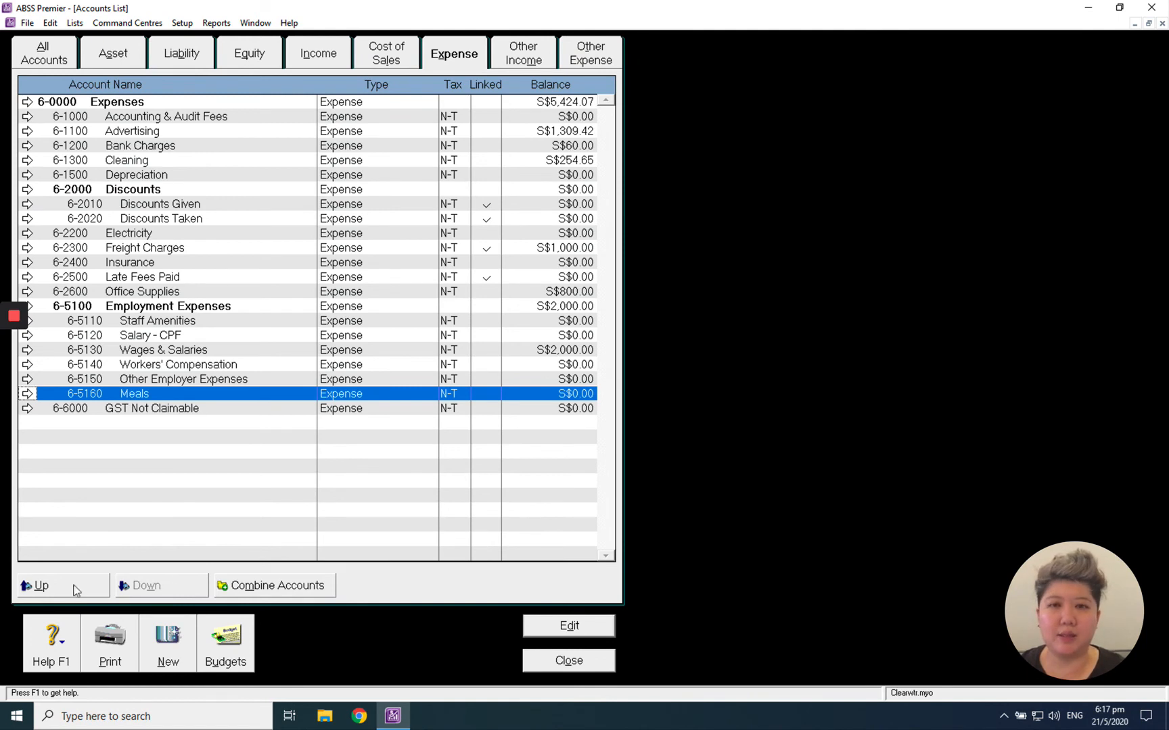
pyautogui.click(52, 585)
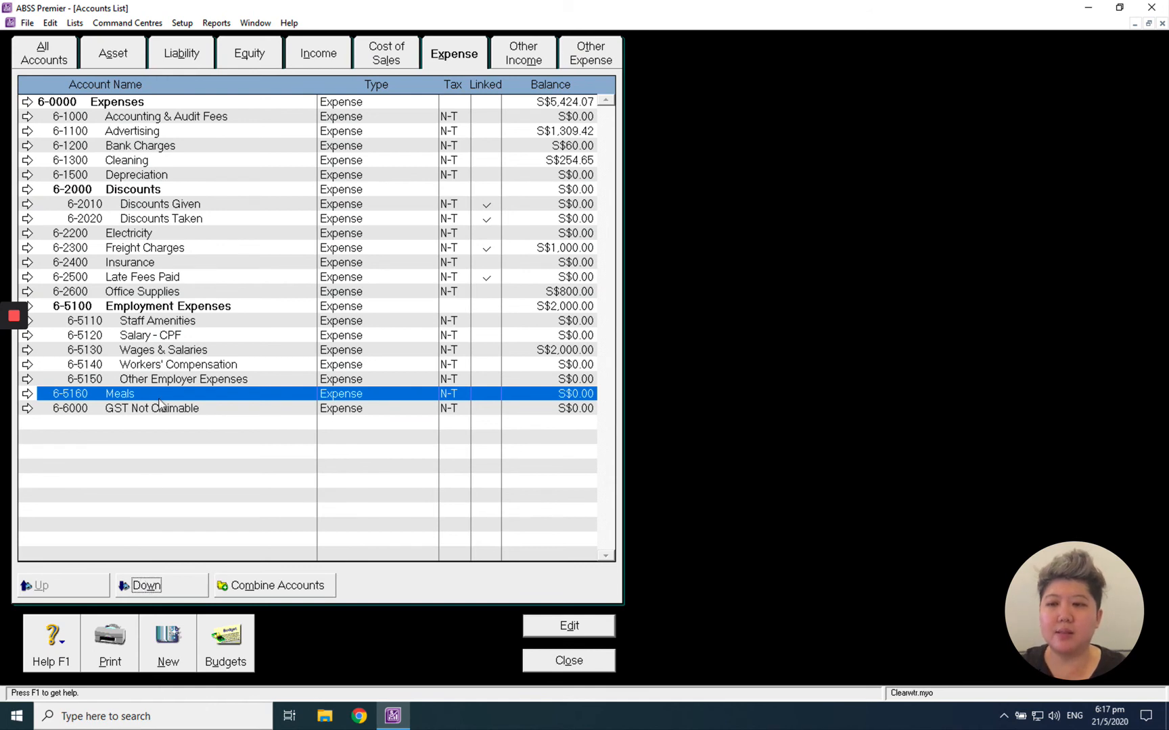
pyautogui.click(169, 590)
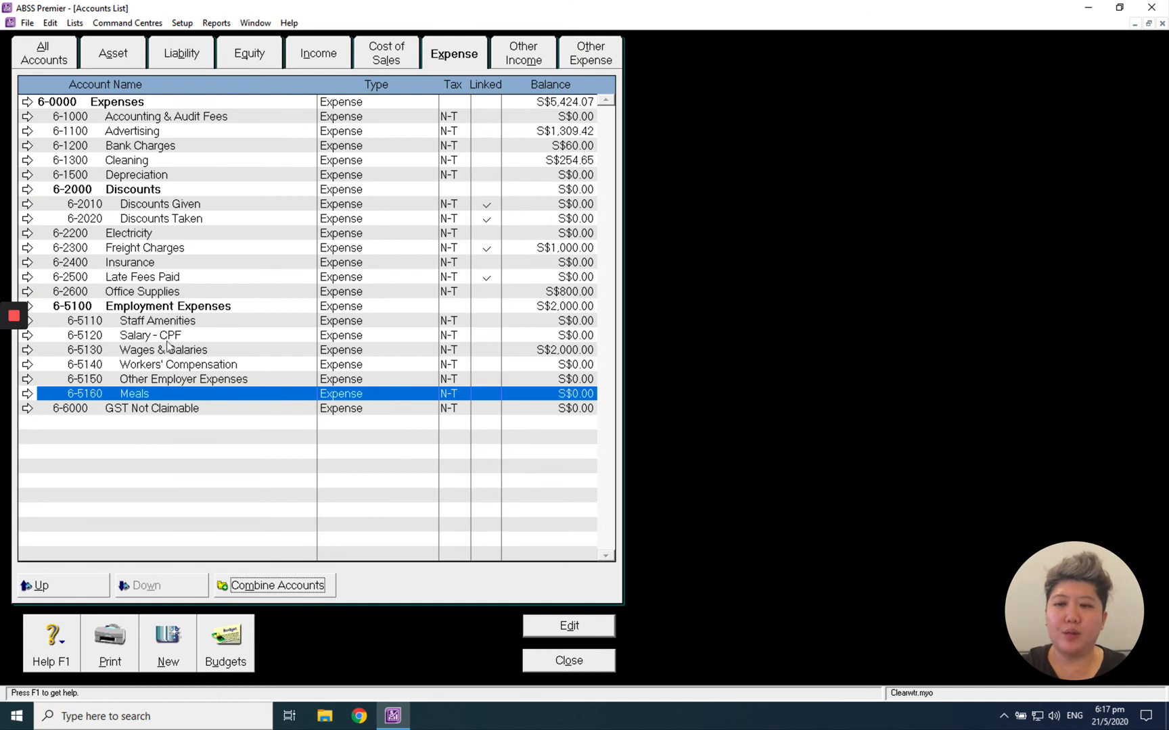
# Step: Compare the Expenses, Discounts and Employment Expenses header accounts with the indented detail accounts, including Meals
pyautogui.click(177, 308)
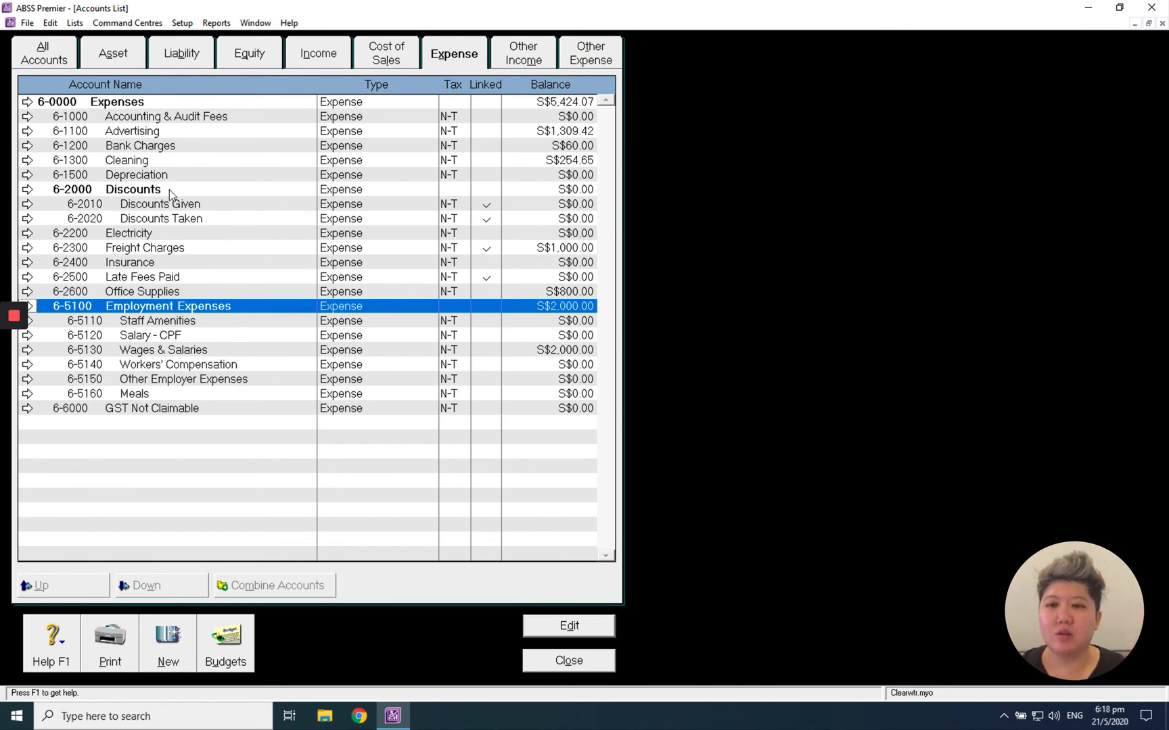
pyautogui.click(138, 104)
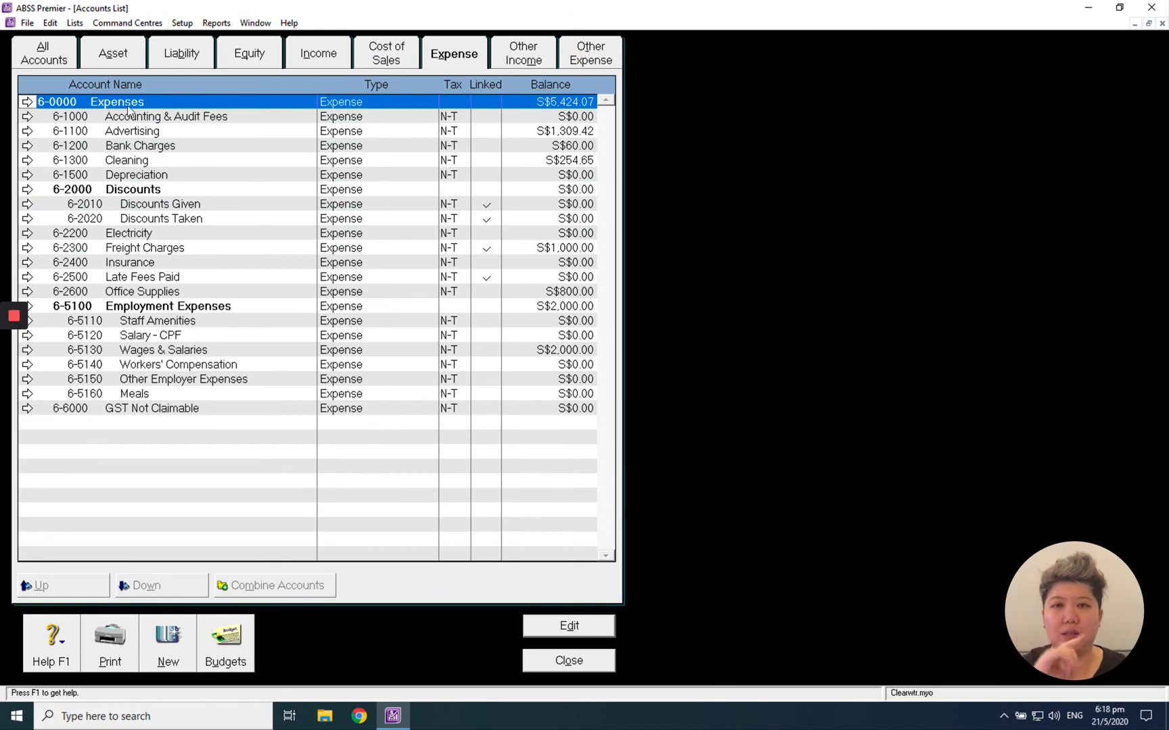
pyautogui.click(139, 190)
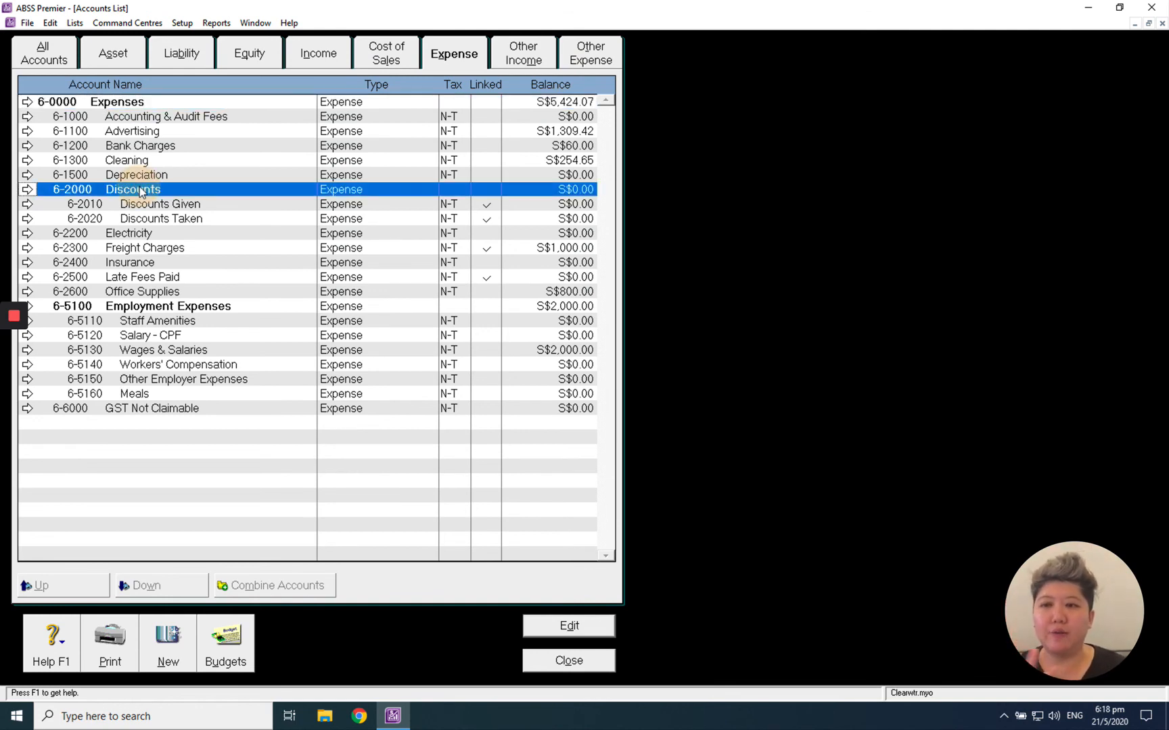
pyautogui.click(127, 322)
pyautogui.click(132, 308)
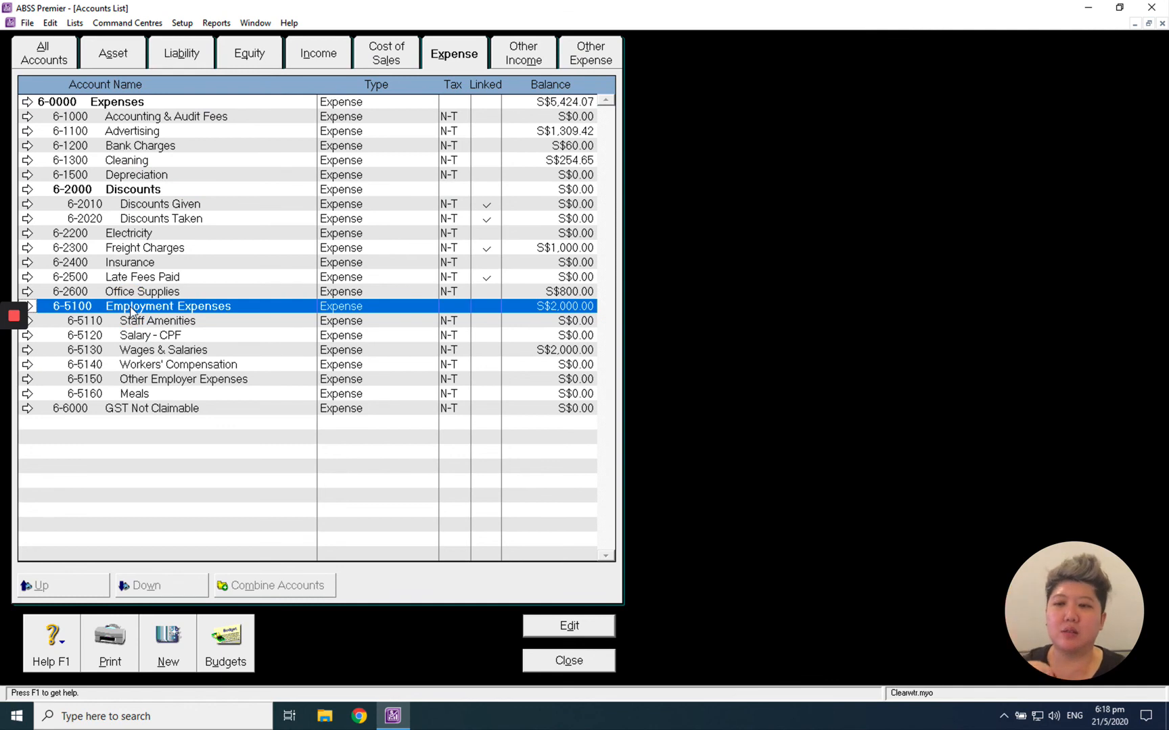
pyautogui.click(161, 395)
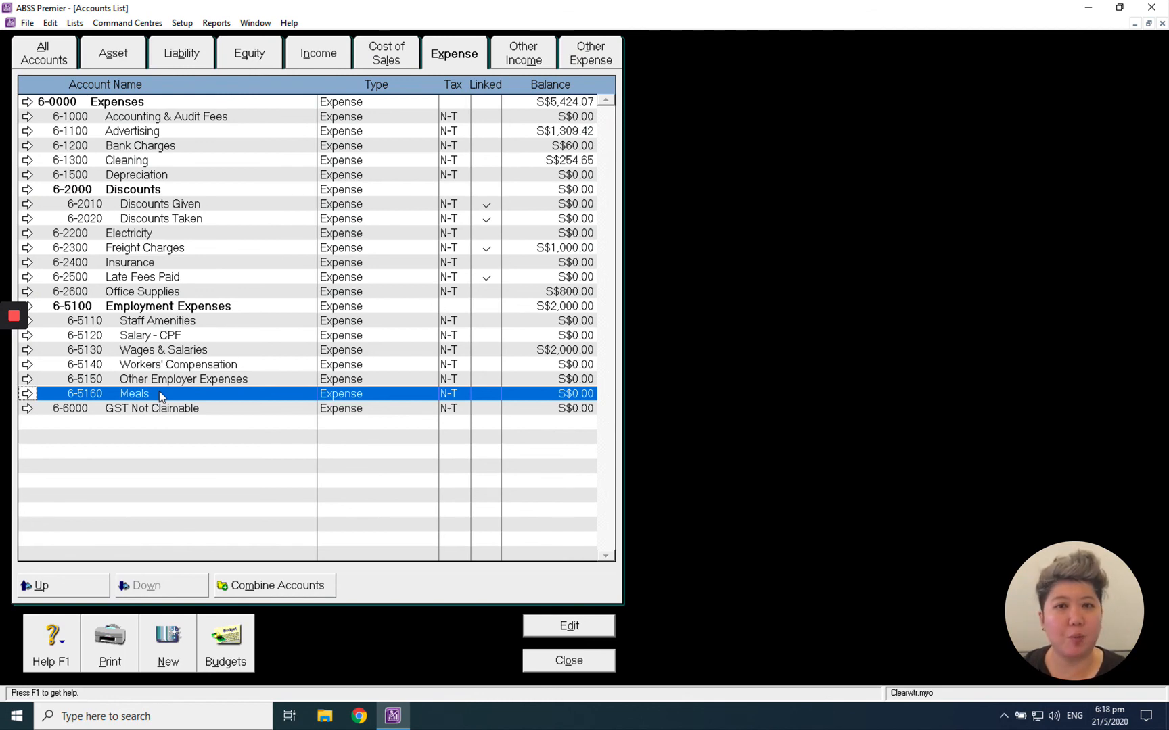
pyautogui.moveTo(19, 316)
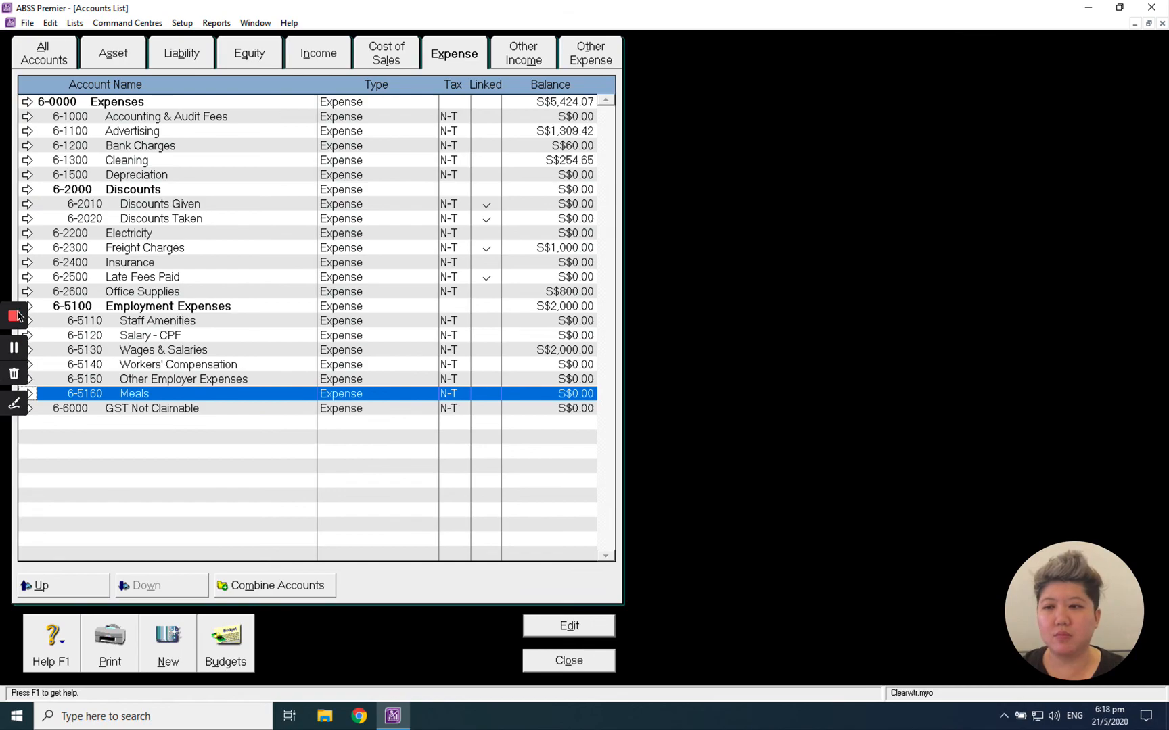